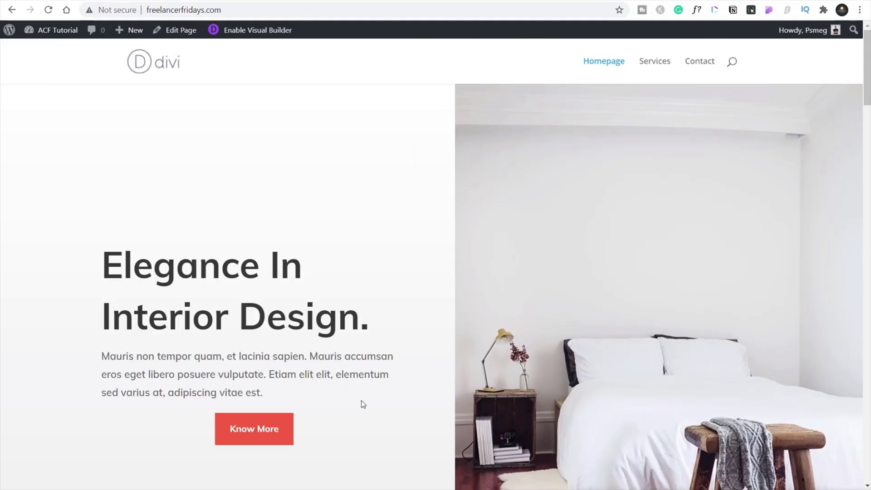
Scroll down and back up through the Divi homepage to review it.
scroll(356, 352, "down", 10)
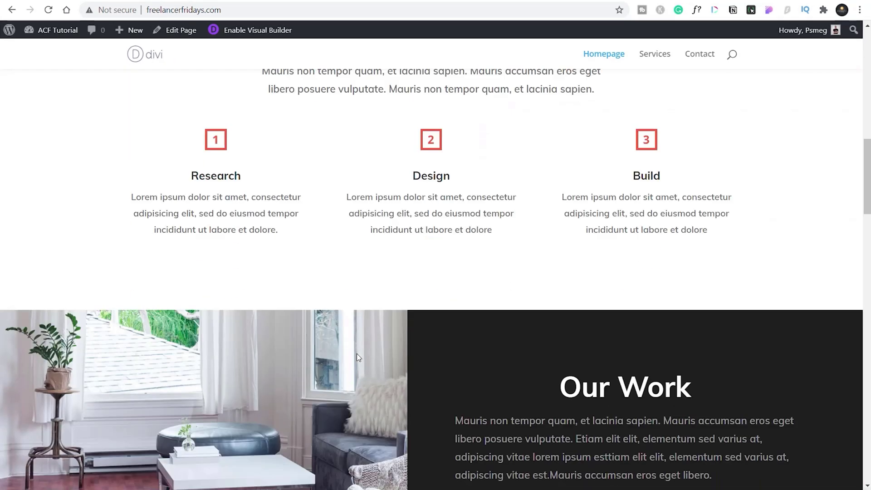
scroll(357, 352, "down", 9)
scroll(356, 353, "up", 9)
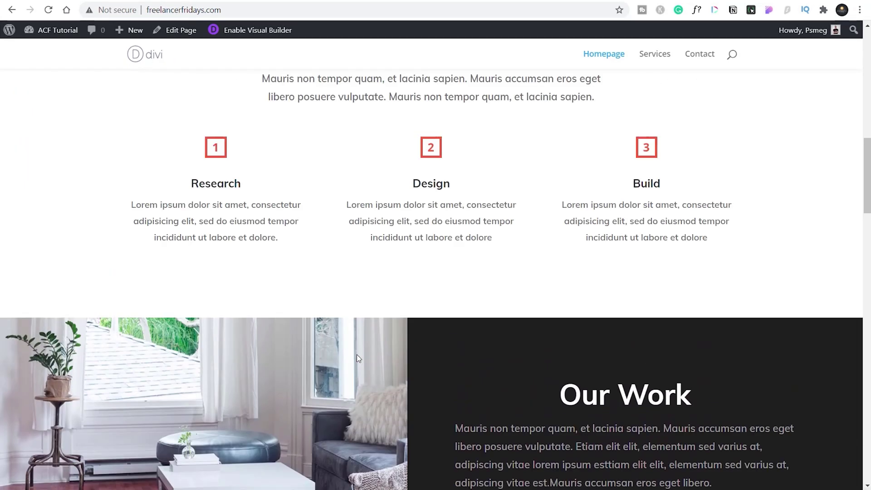
scroll(357, 355, "up", 10)
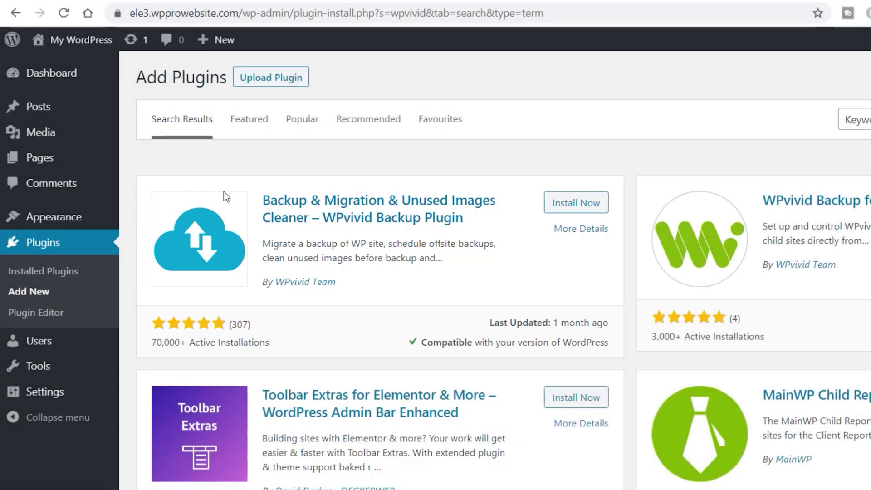
Install the WPvivid Backup & Migration plugin from the search results.
left_click(570, 207)
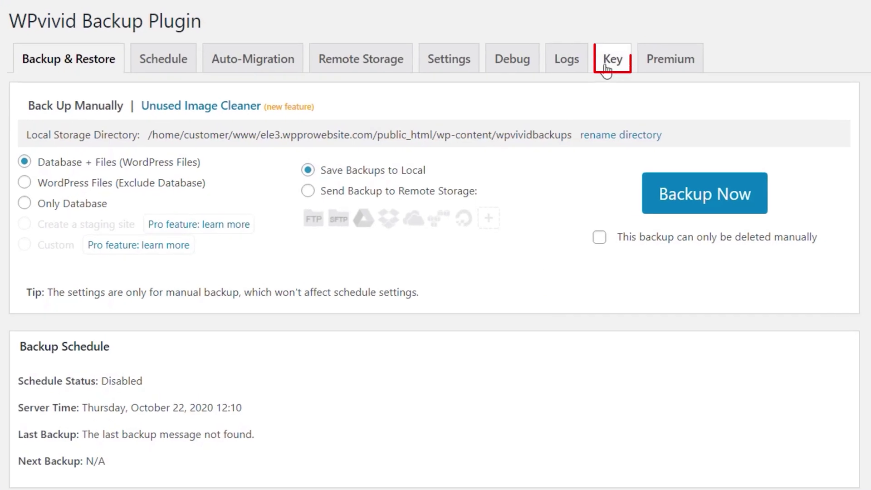
Generate a WPvivid migration key expiring in 2 hours and copy it.
left_click(580, 67)
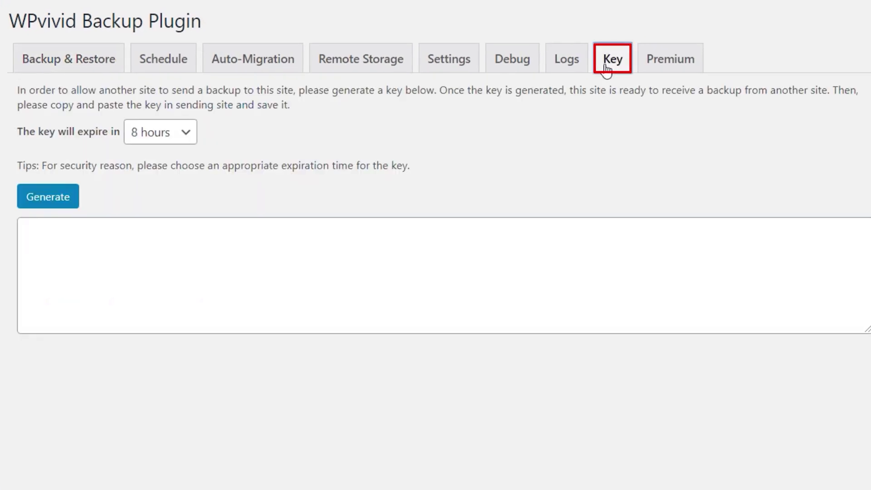
left_click(157, 137)
left_click(158, 151)
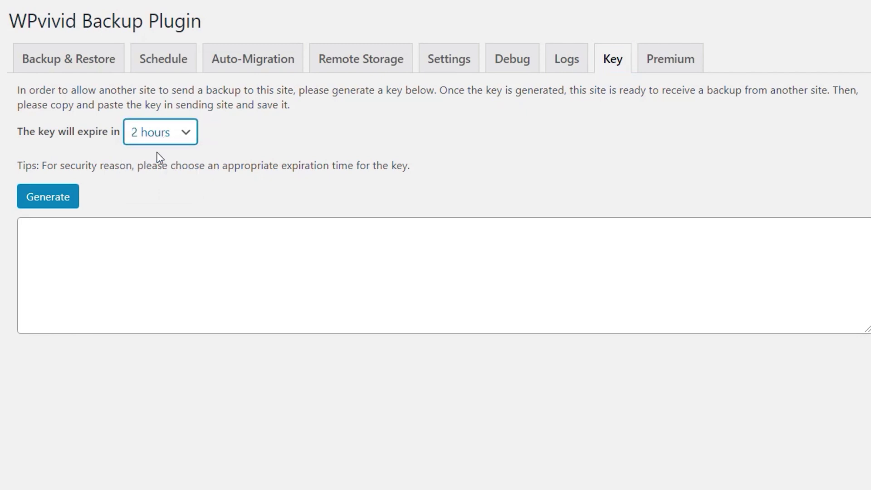
left_click(35, 205)
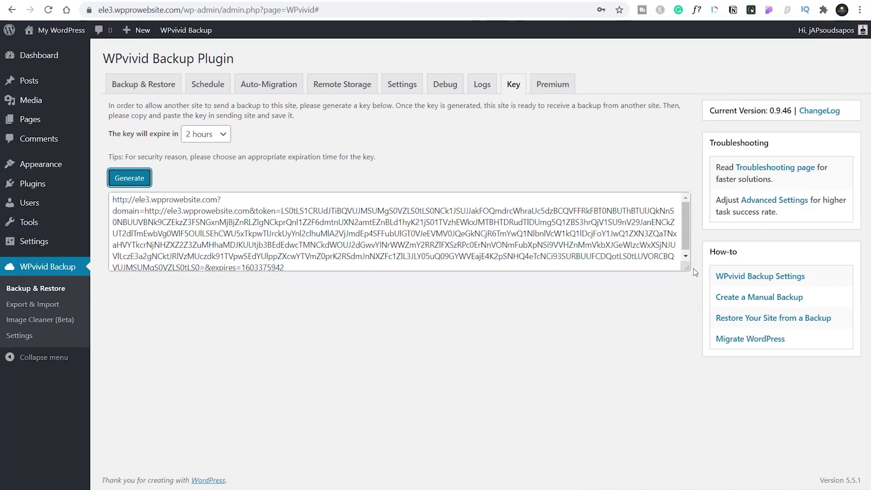
triple_click(195, 233)
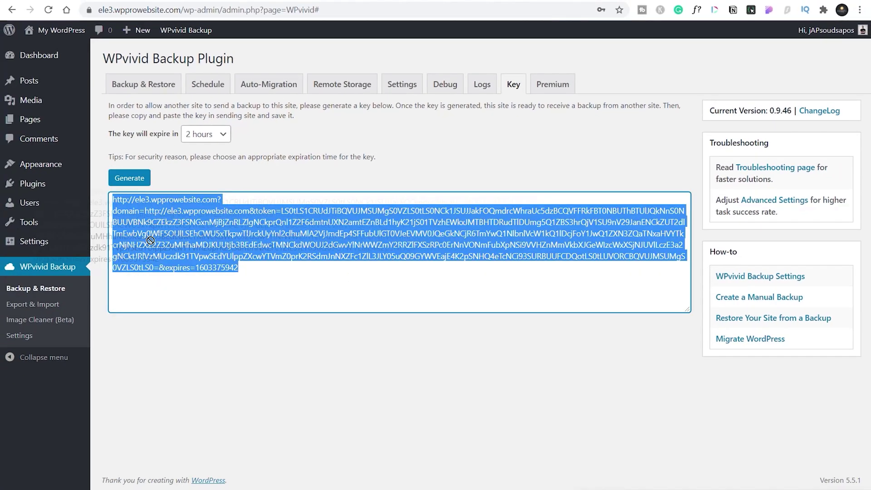
right_click(195, 234)
left_click(227, 272)
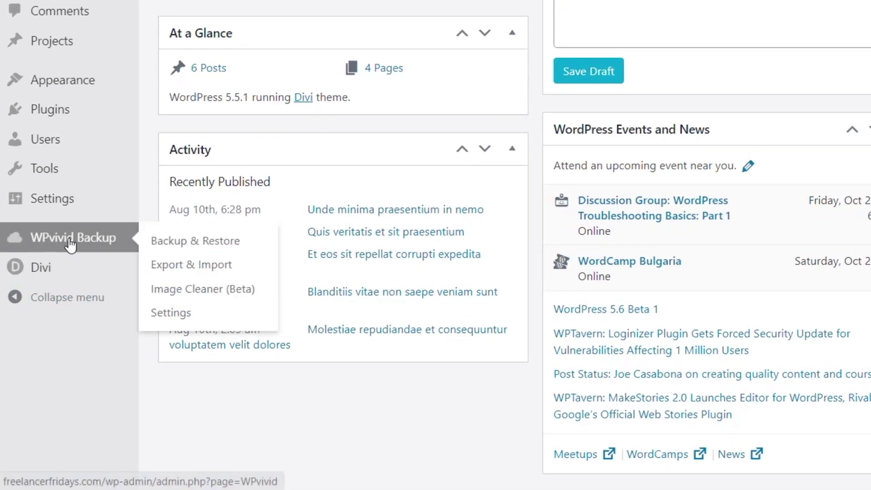
Paste the copied key into the source site's Auto-Migration box and save it.
left_click(49, 312)
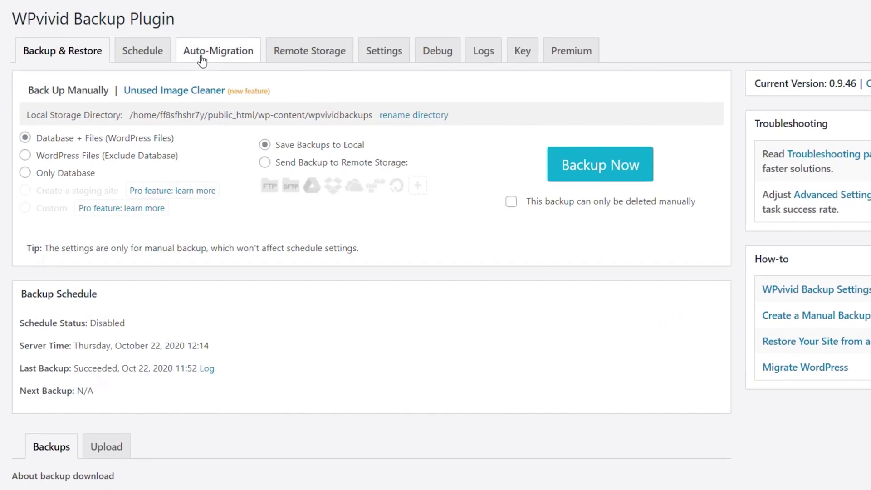
left_click(201, 52)
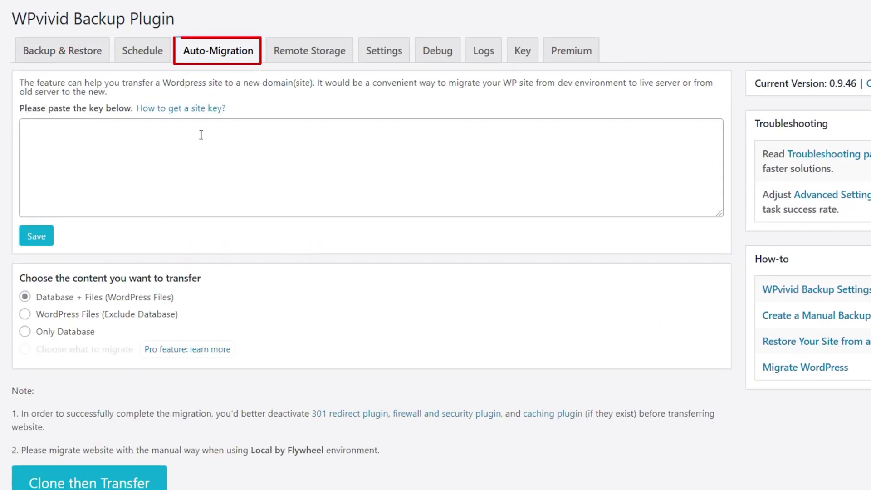
left_click(94, 132)
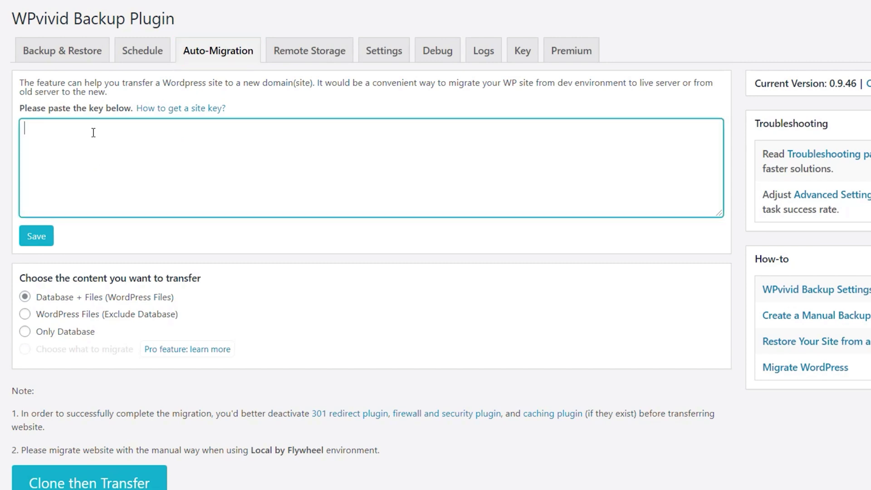
right_click(93, 133)
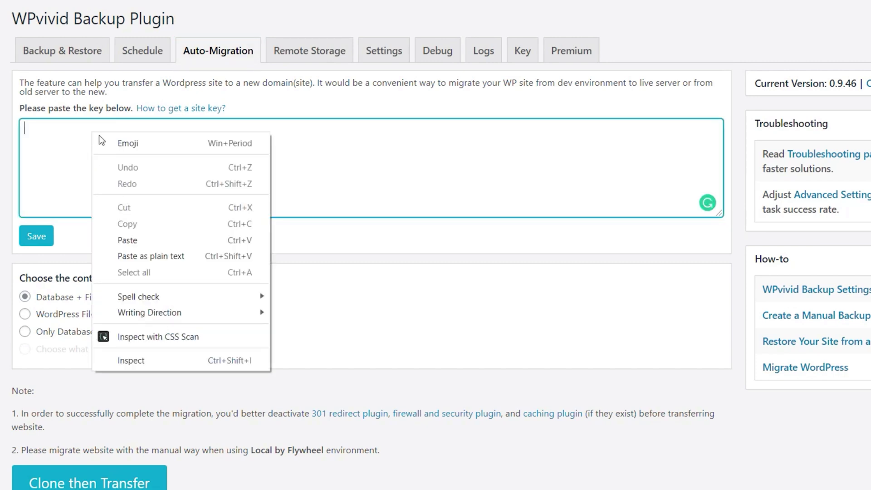
left_click(151, 238)
left_click(30, 240)
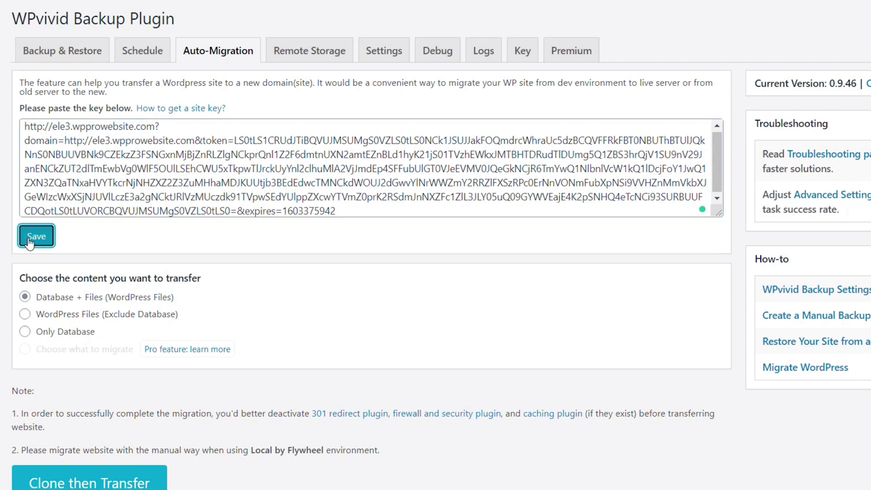
scroll(265, 178, "down", 2)
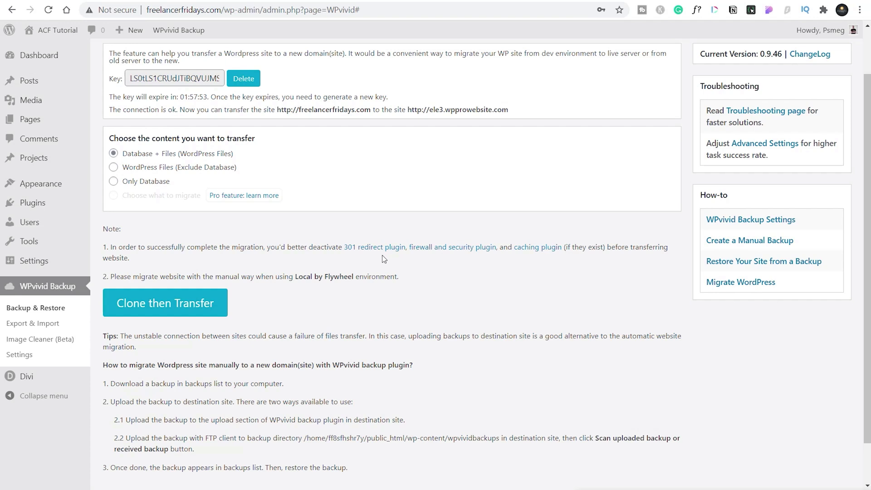
Clone the source's Database + Files and transfer them to ele3.wpprowebsite.com.
left_click(181, 310)
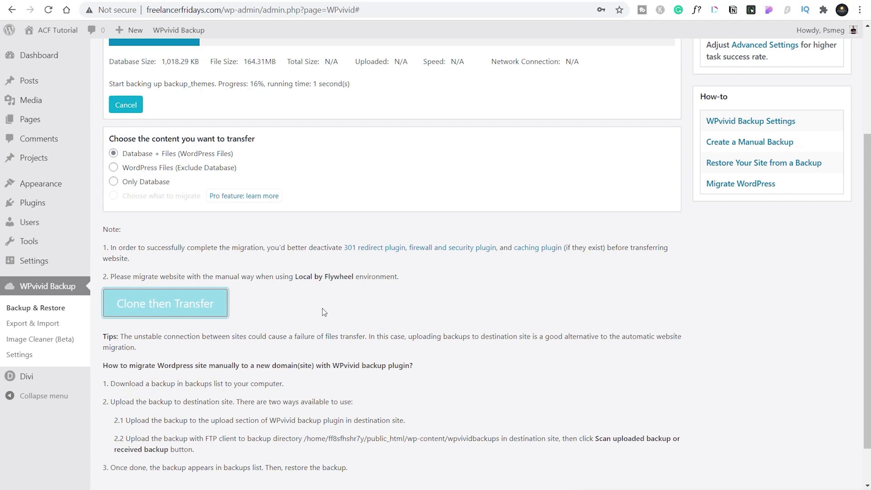
scroll(317, 313, "up", 3)
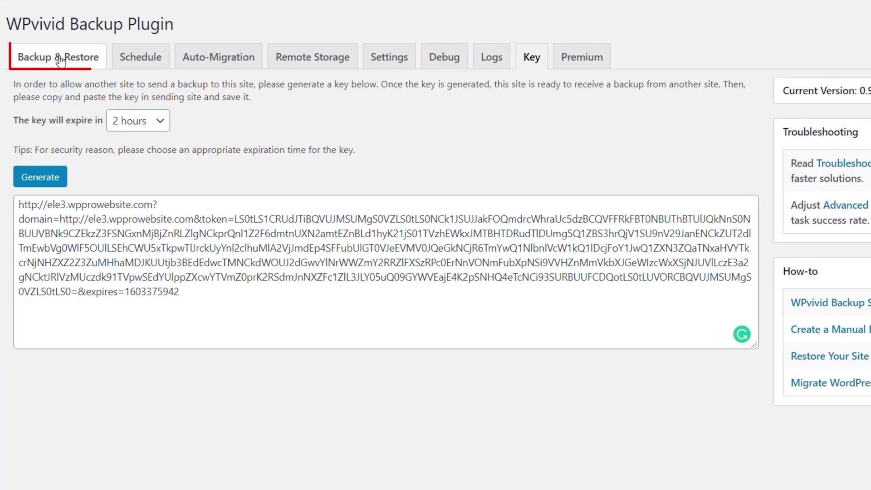
Scan for received backups so the Oct 22, 2020 Migration backup is listed.
left_click(61, 60)
scroll(346, 390, "down", 5)
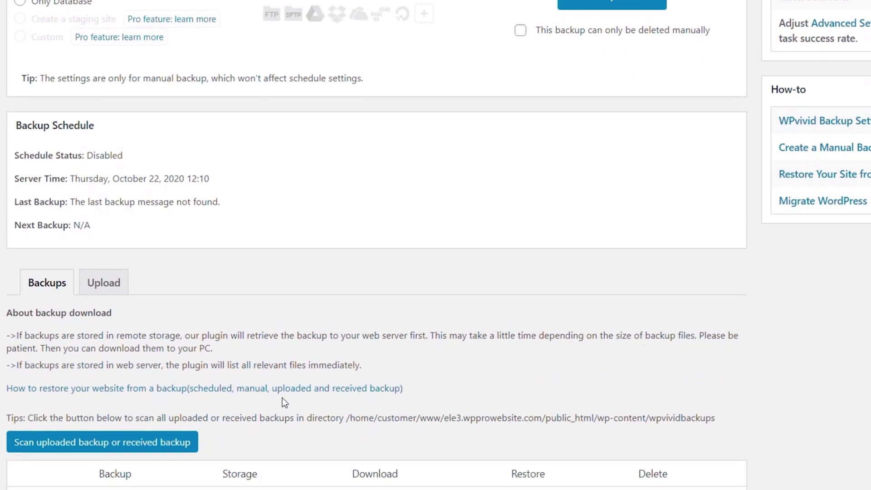
scroll(282, 398, "down", 2)
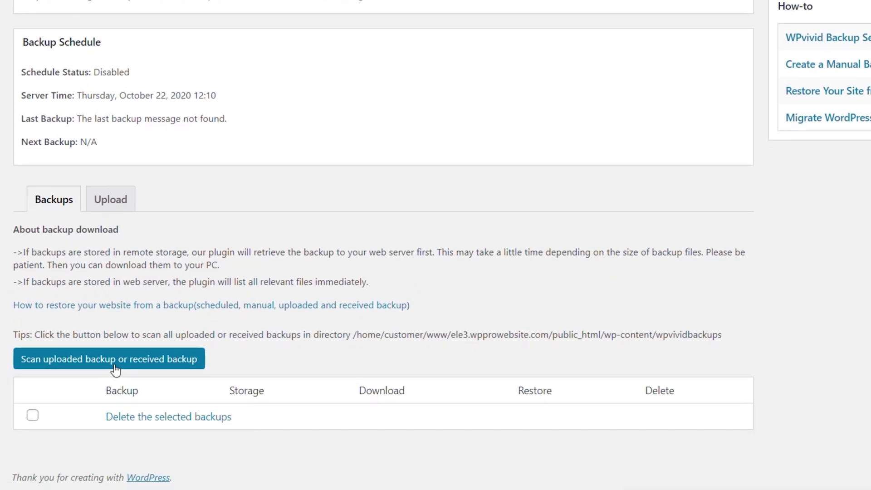
left_click(115, 370)
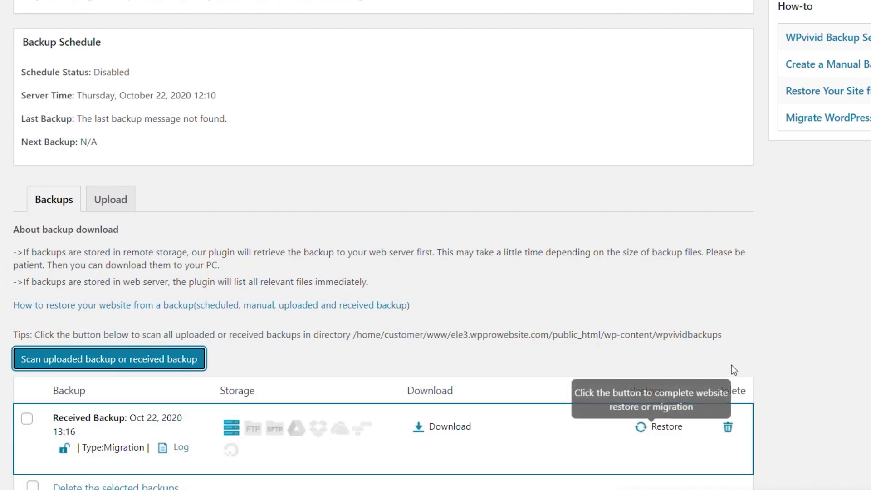
scroll(731, 364, "down", 2)
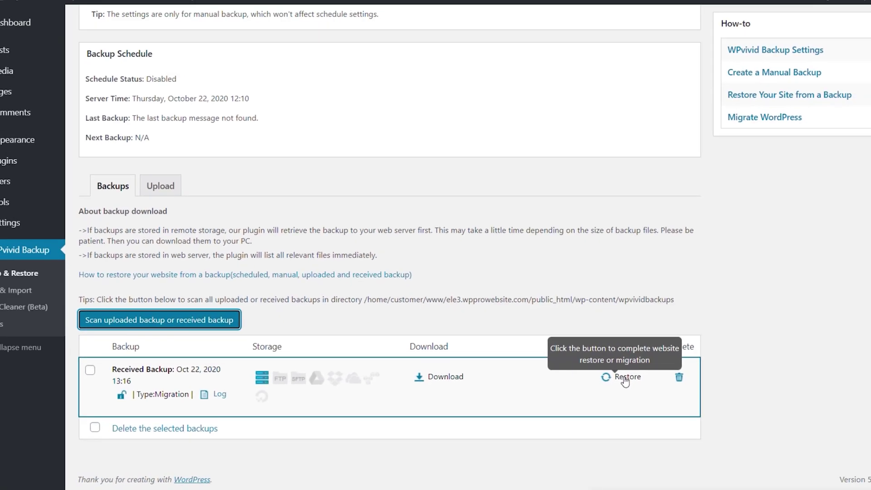
Restore the received Oct 22, 2020 migration backup, confirming and dismissing the completion alert.
left_click(663, 356)
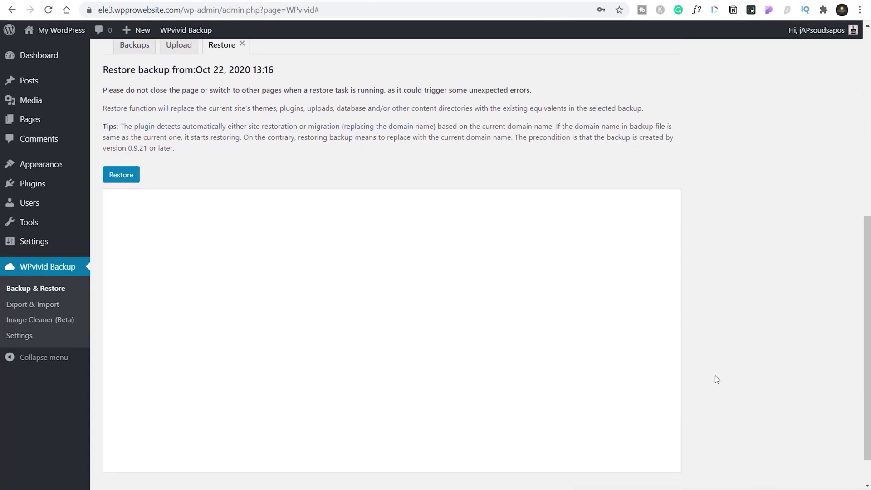
left_click(130, 181)
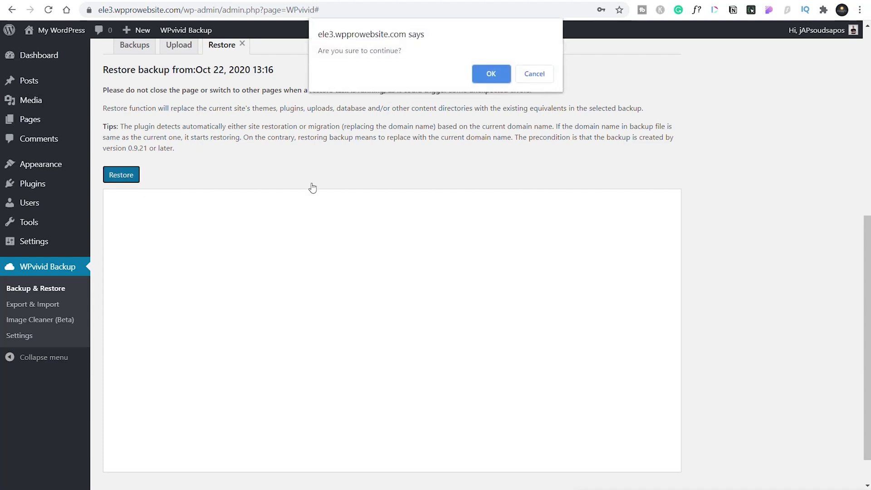
left_click(491, 74)
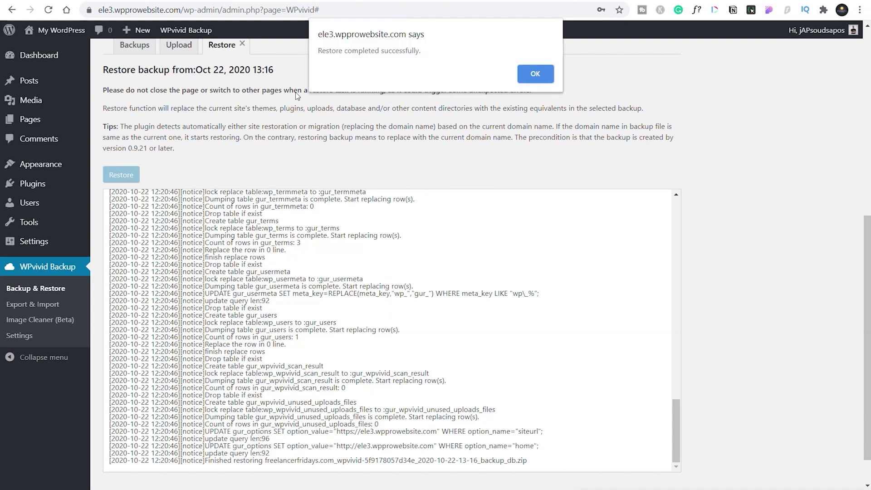
left_click(541, 79)
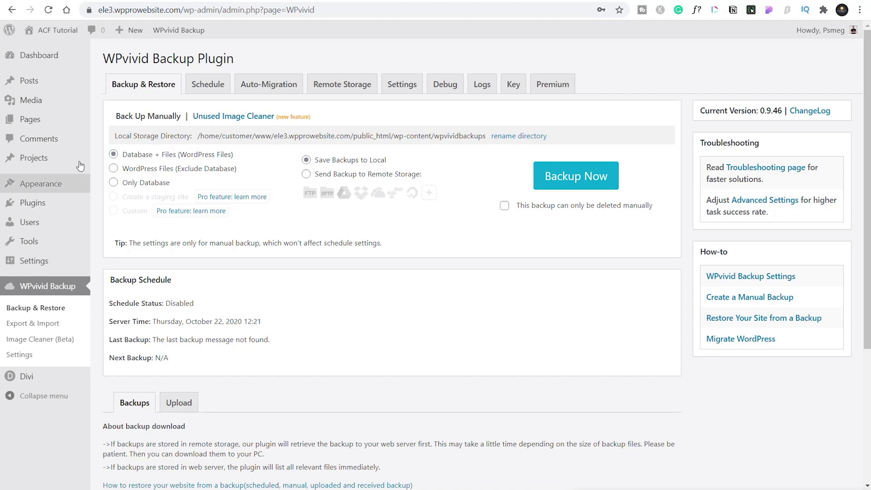
Visit the migrated site's front end and scroll through its Divi homepage.
left_click(47, 51)
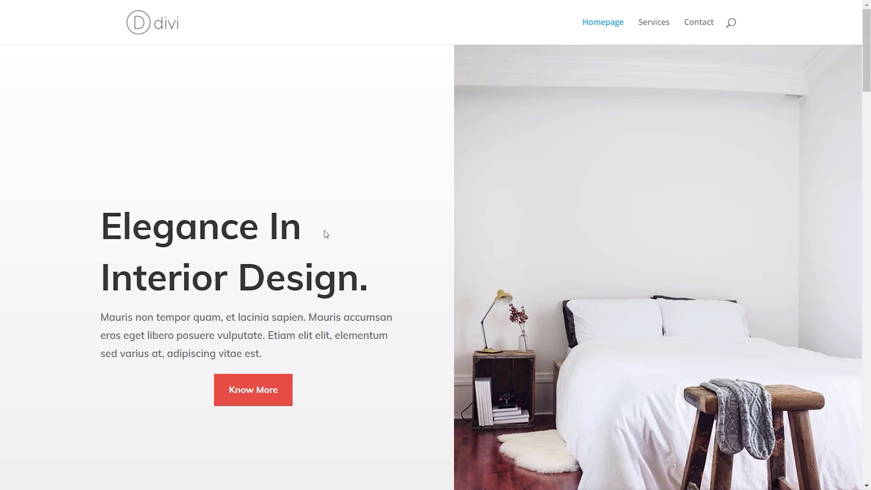
scroll(324, 231, "down", 15)
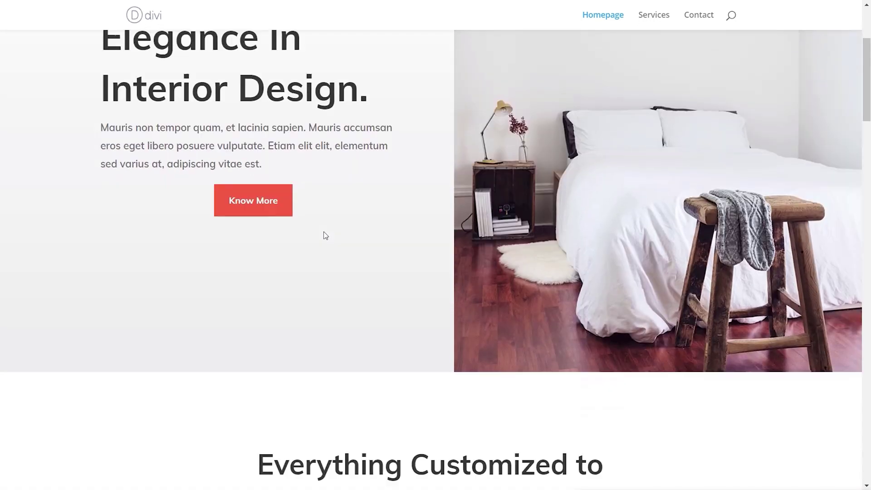
scroll(324, 238, "down", 15)
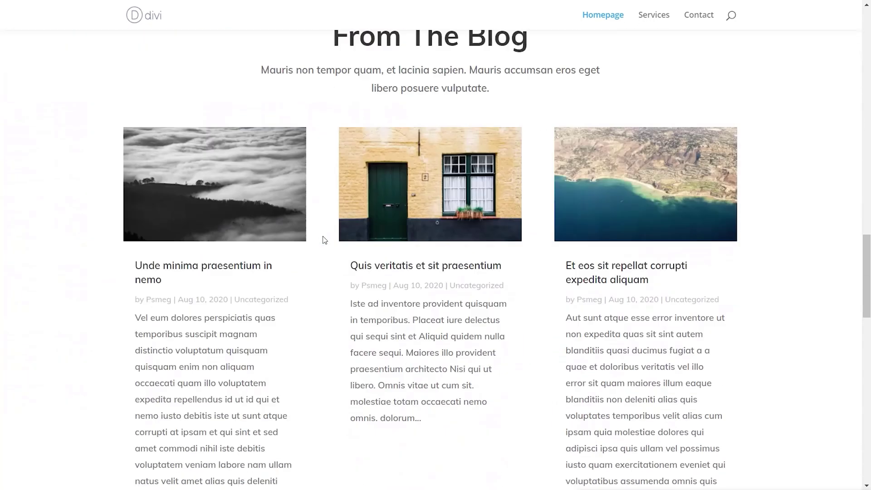
scroll(323, 241, "up", 15)
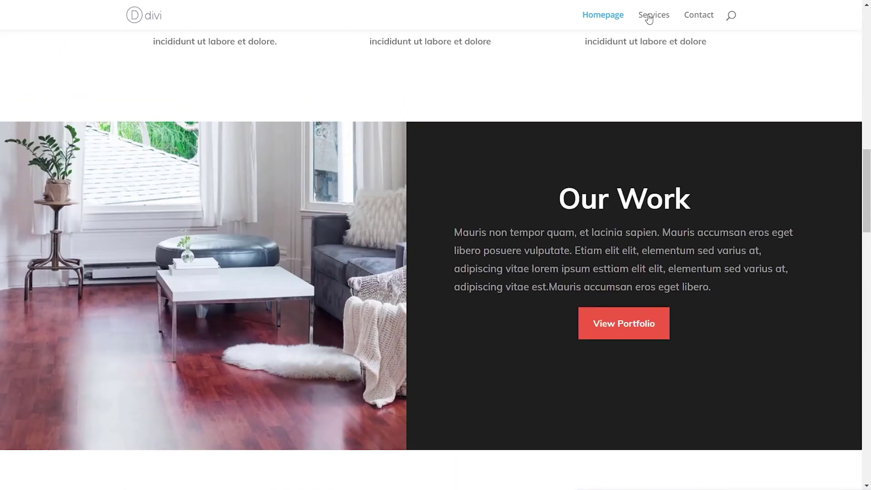
View the Services page with its Business, Home and Office Interior cards.
left_click(648, 17)
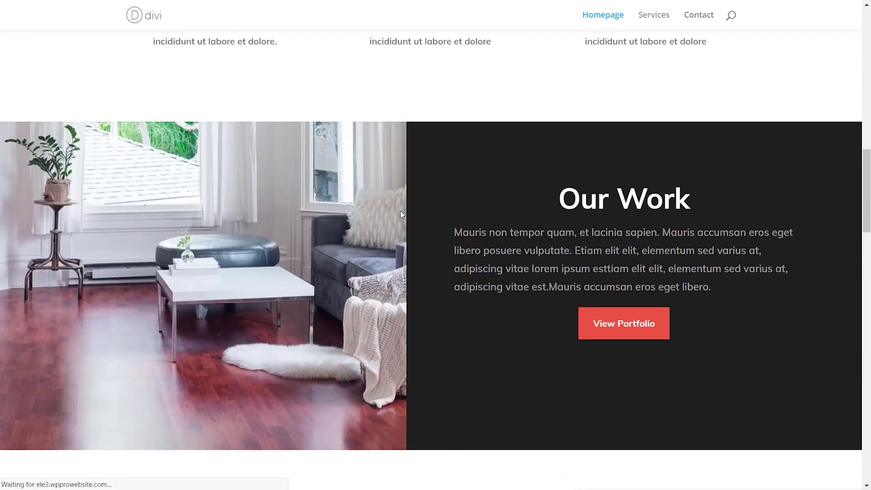
scroll(288, 277, "down", 5)
scroll(288, 277, "down", 15)
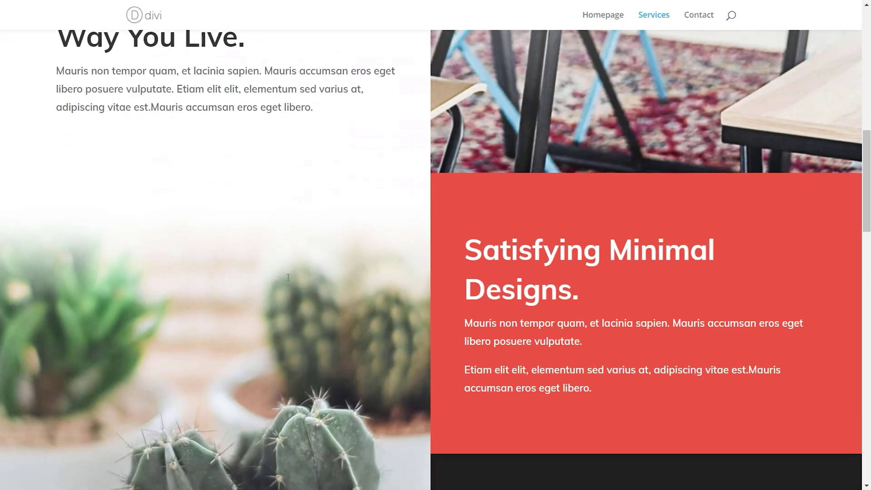
scroll(288, 282, "down", 8)
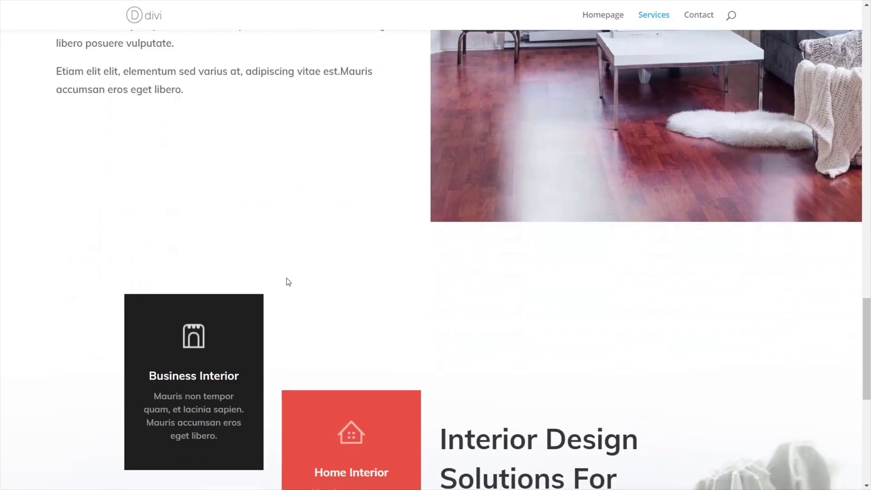
scroll(287, 279, "down", 2)
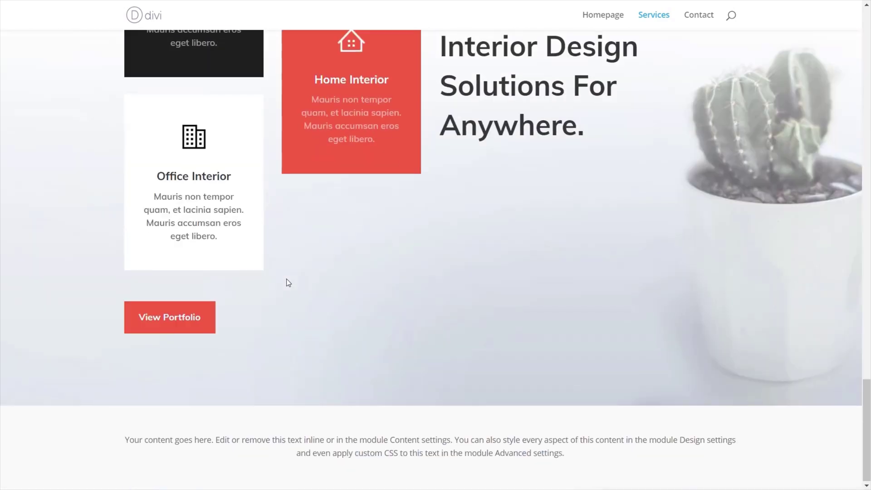